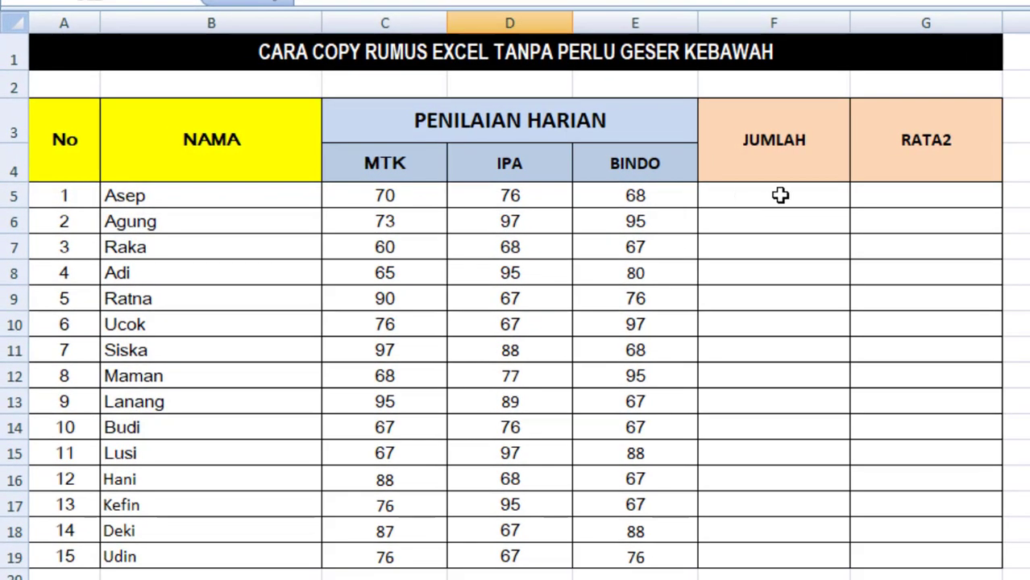
# Step: Select JUMLAH cell F5 and restore the minimized ribbon to full view
pyautogui.click(546, 189)
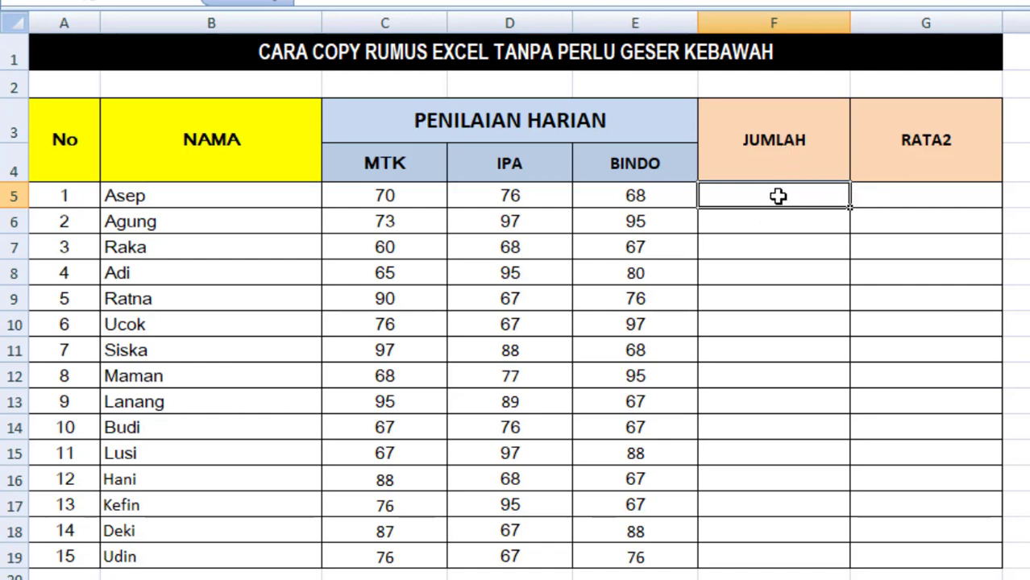
pyautogui.click(920, 192)
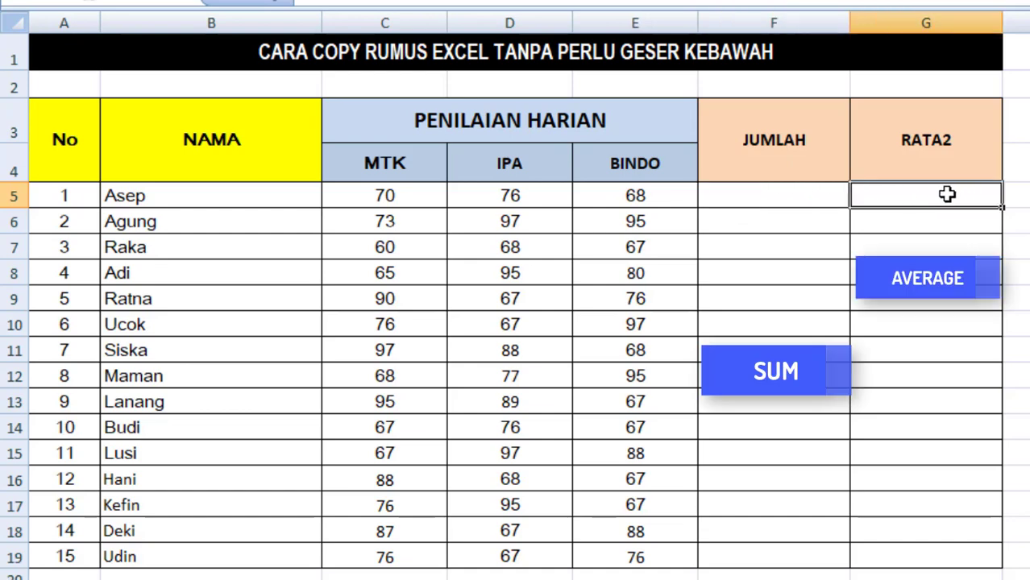
pyautogui.click(763, 200)
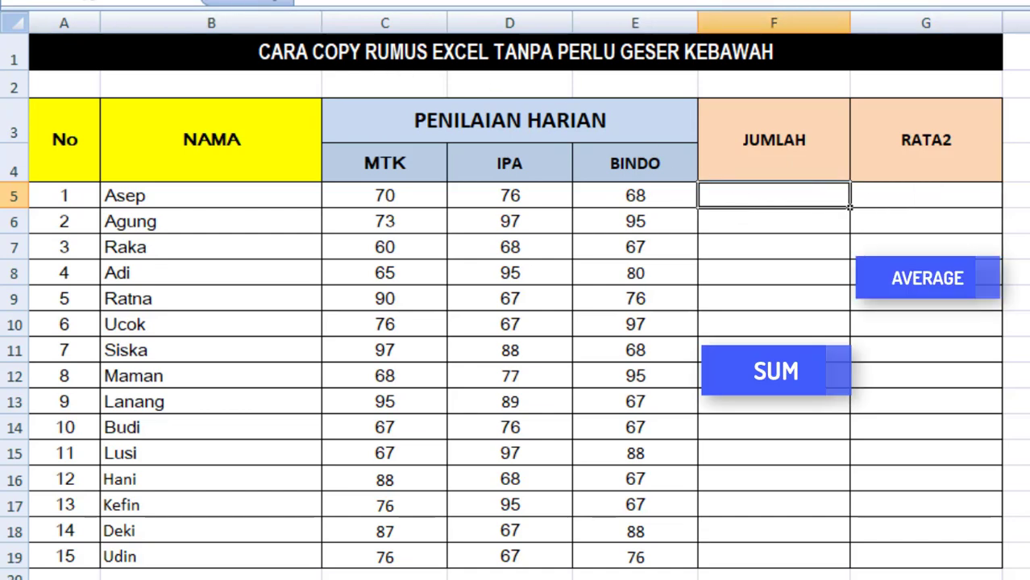
pyautogui.rightClick(355, 4)
pyautogui.click(452, 28)
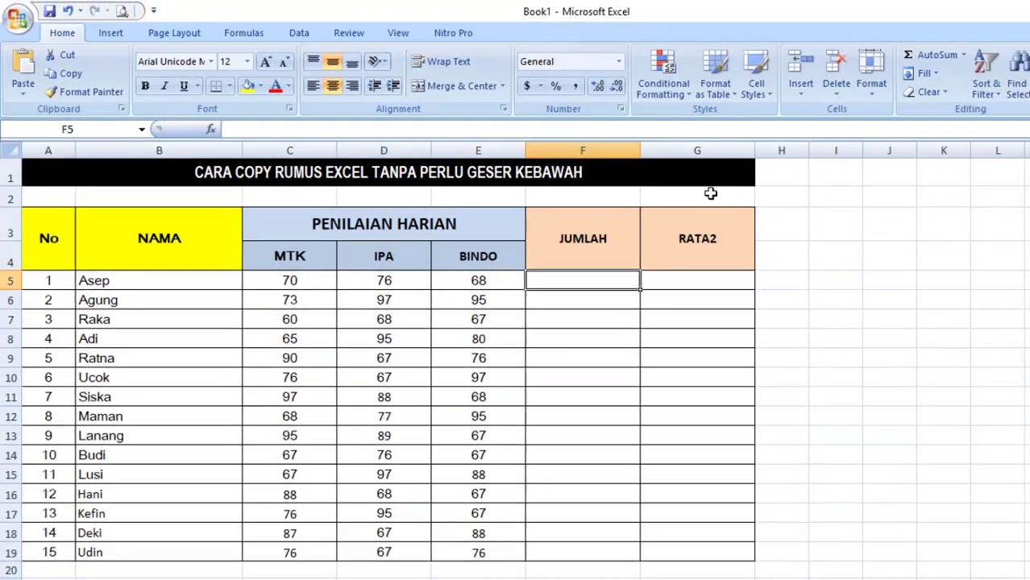
# Step: Enter =SUM(C5:E5) in F5 to total Asep's three scores
pyautogui.click(731, 282)
pyautogui.click(573, 286)
pyautogui.write('=sum')
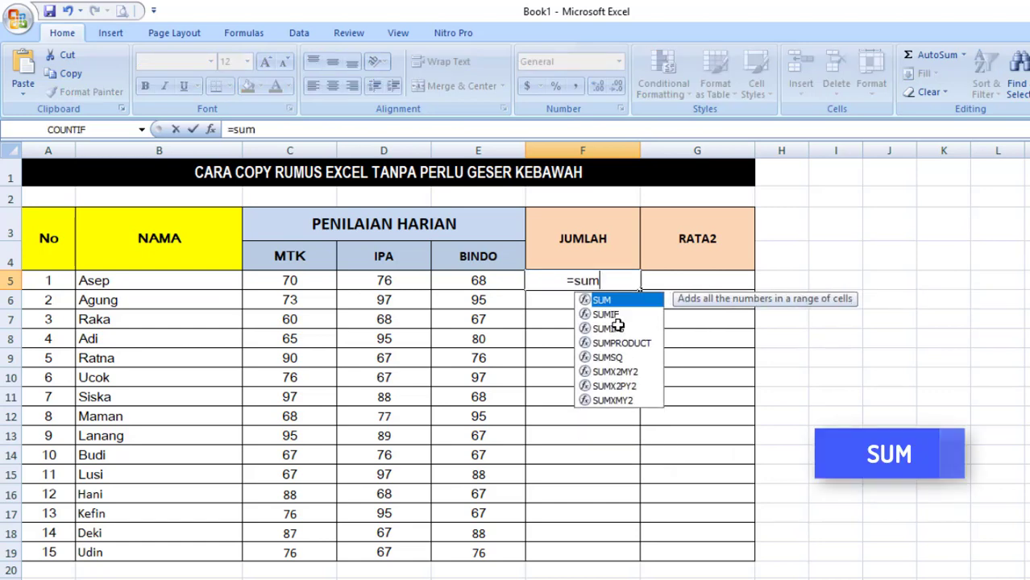
pyautogui.write('(')
pyautogui.moveTo(262, 284); pyautogui.dragTo(466, 280)
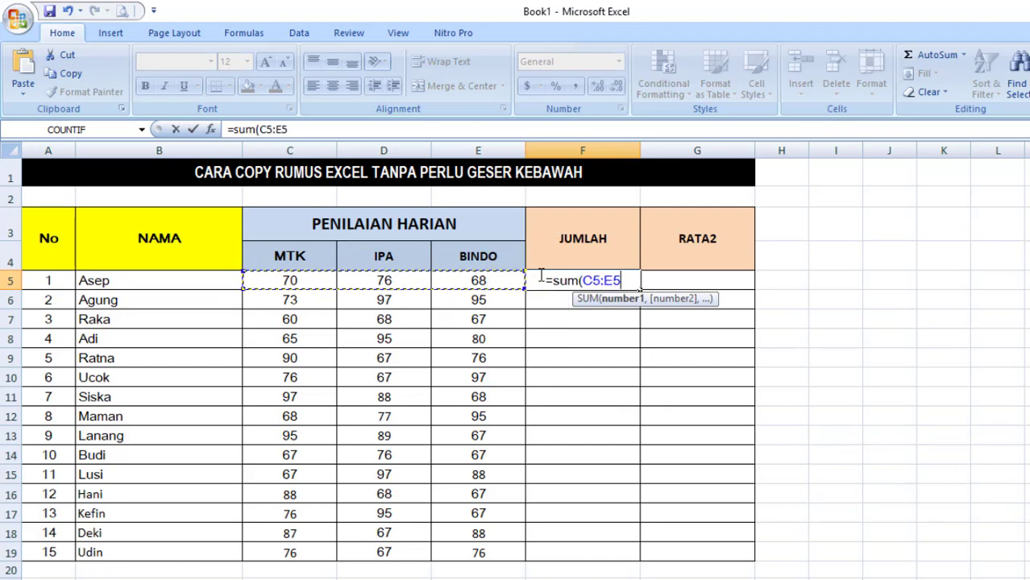
pyautogui.write(')')
pyautogui.press('Return')
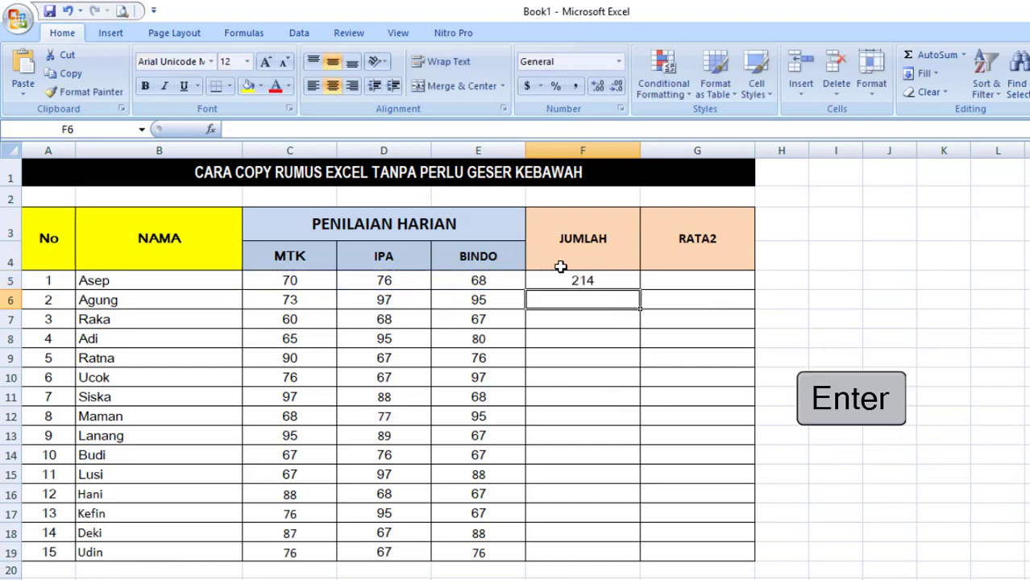
# Step: Copy the F5 total down to F19, then delete F5:F19 again
pyautogui.click(581, 277)
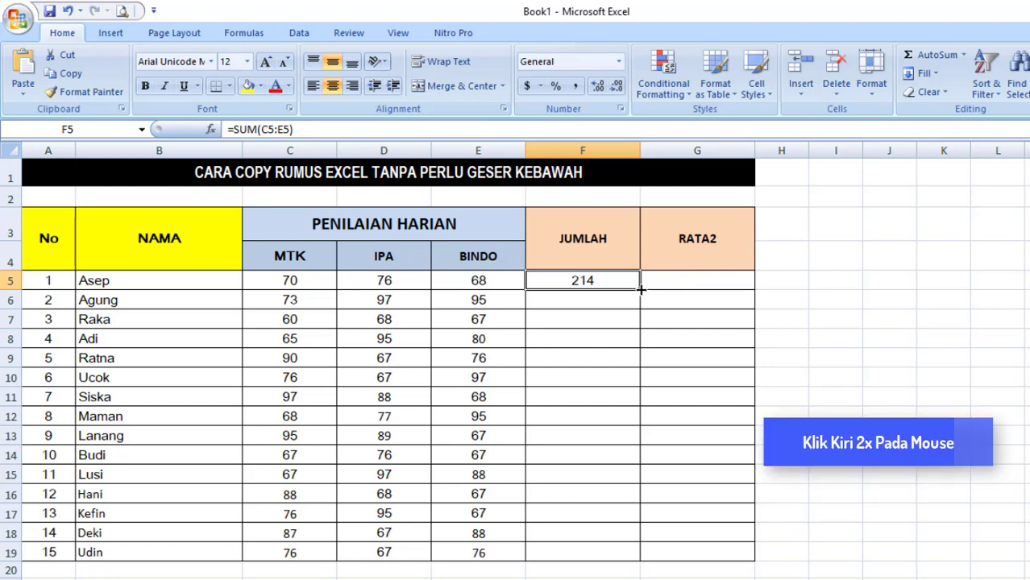
pyautogui.doubleClick(639, 289)
pyautogui.moveTo(592, 552); pyautogui.dragTo(571, 282)
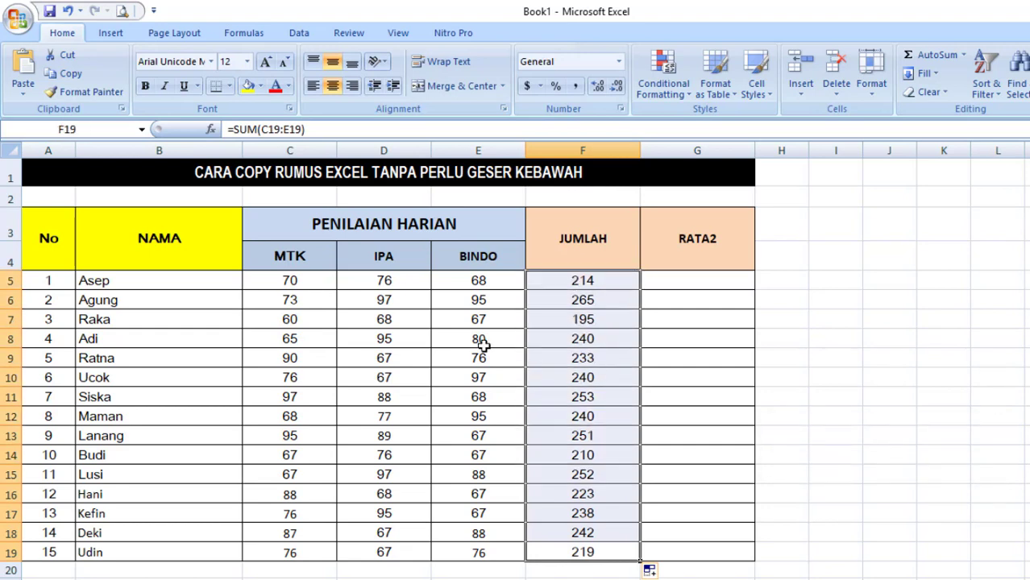
pyautogui.press('Delete')
# Step: Insert an AutoSum of C5:E5 in F5 with Alt+=, giving 214
pyautogui.click(581, 282)
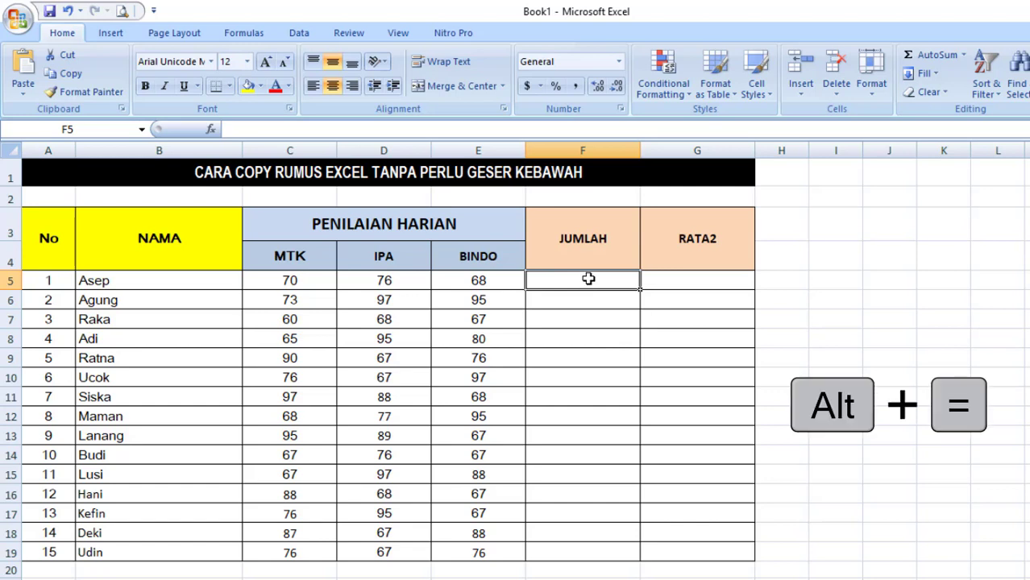
pyautogui.press('alt')
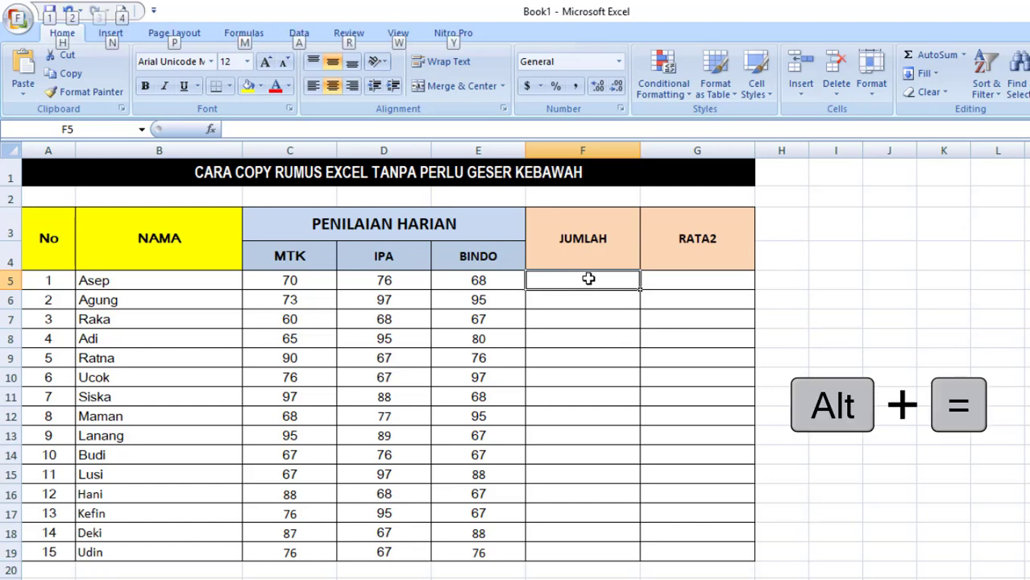
pyautogui.hotkey('alt', '=')
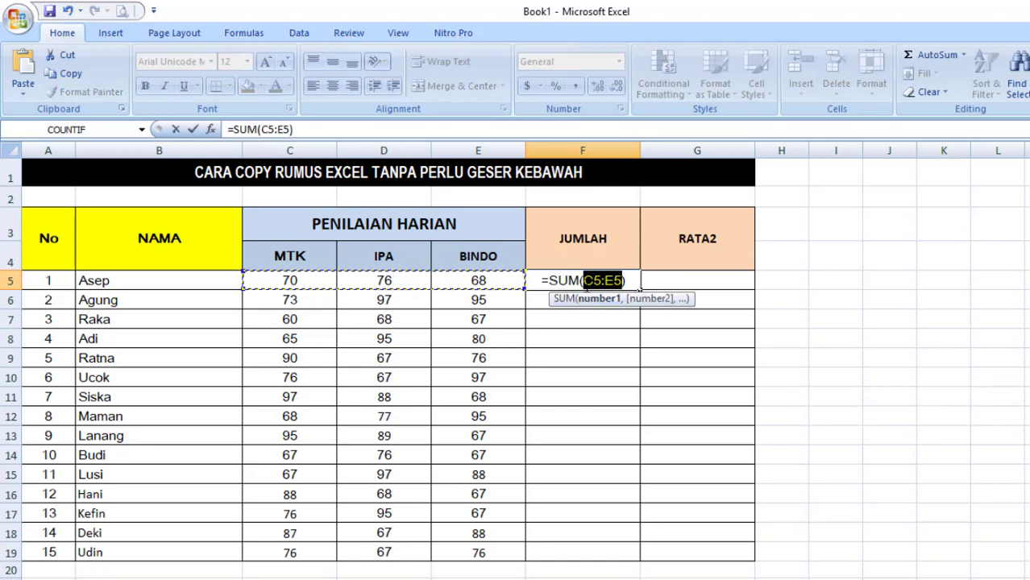
pyautogui.press('Return')
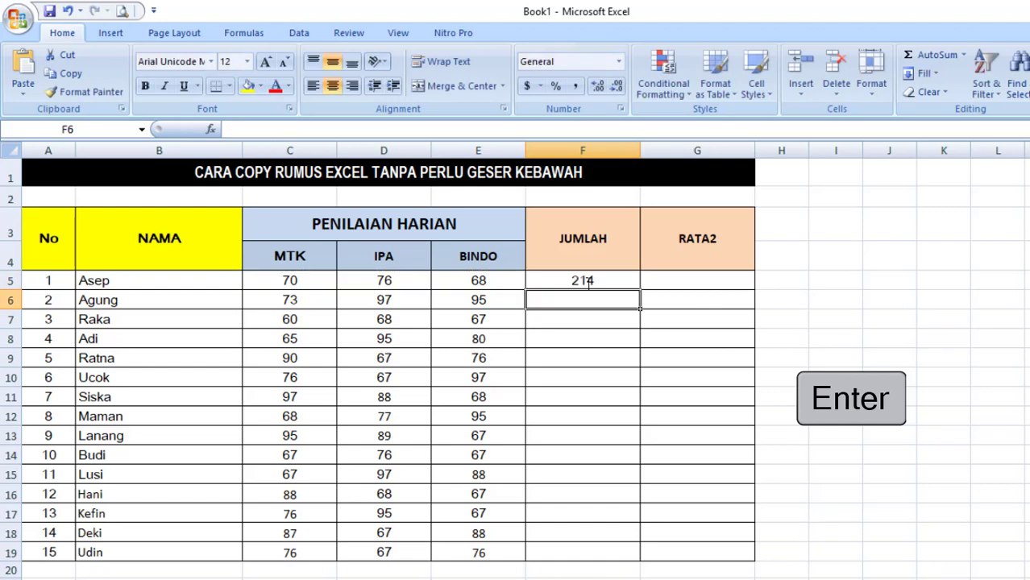
# Step: Fill the F5 SUM formula down to F19, ending with 219 for Udin
pyautogui.click(587, 281)
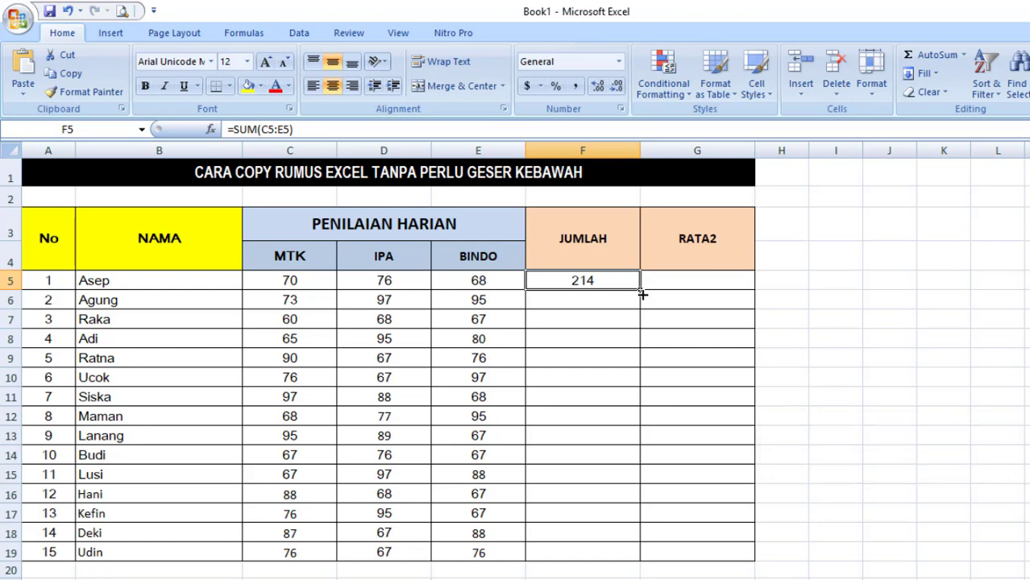
pyautogui.doubleClick(638, 286)
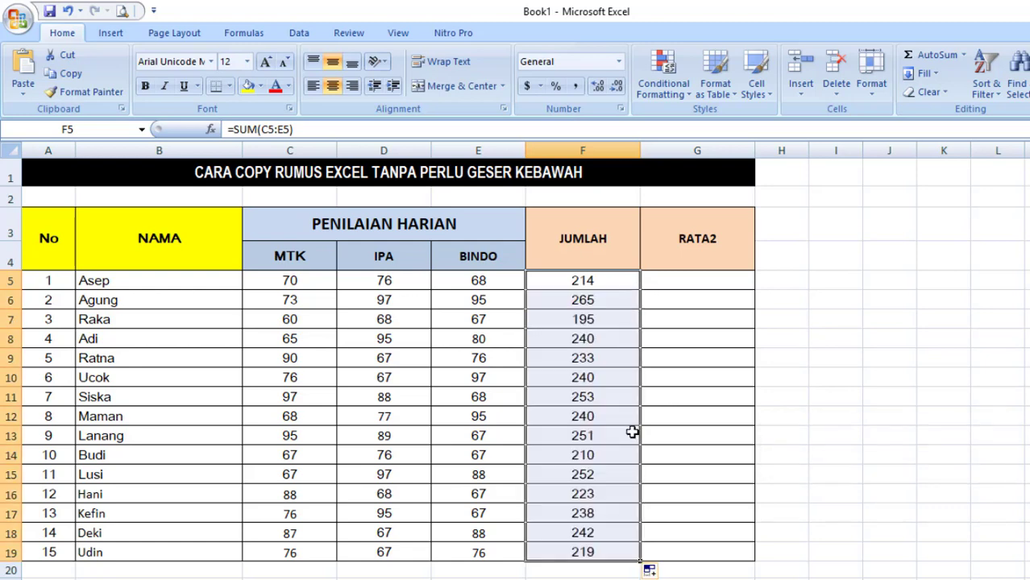
pyautogui.click(588, 556)
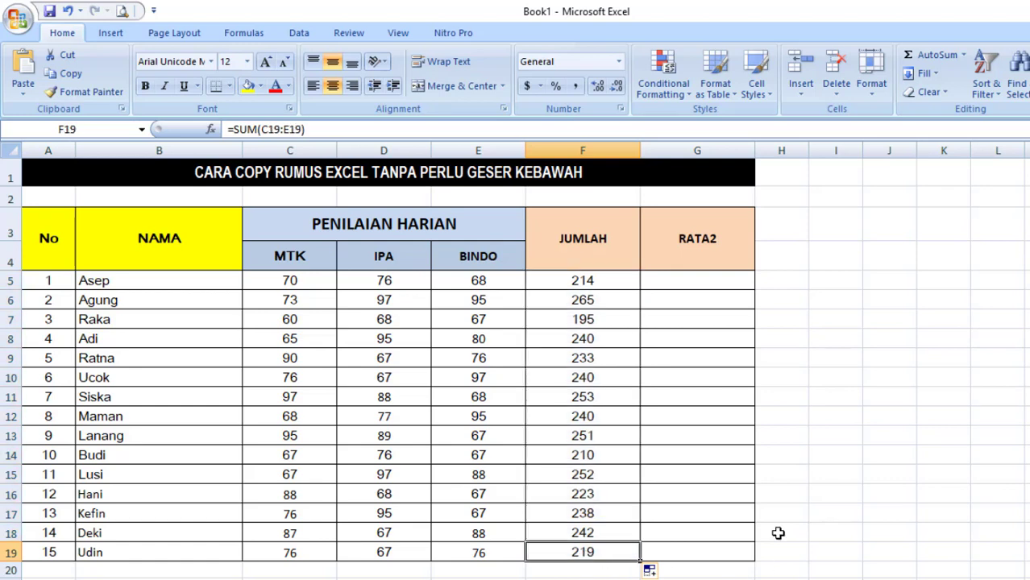
pyautogui.click(562, 282)
# Step: Delete the JUMLAH totals in F5:F19 and reselect F5
pyautogui.moveTo(615, 281); pyautogui.dragTo(619, 552)
pyautogui.press('Delete')
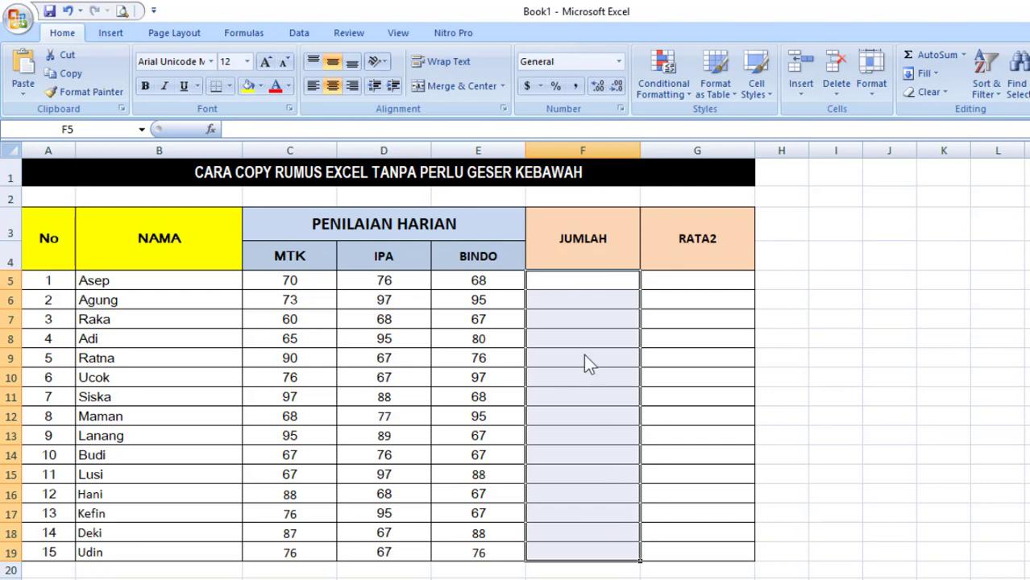
pyautogui.click(571, 284)
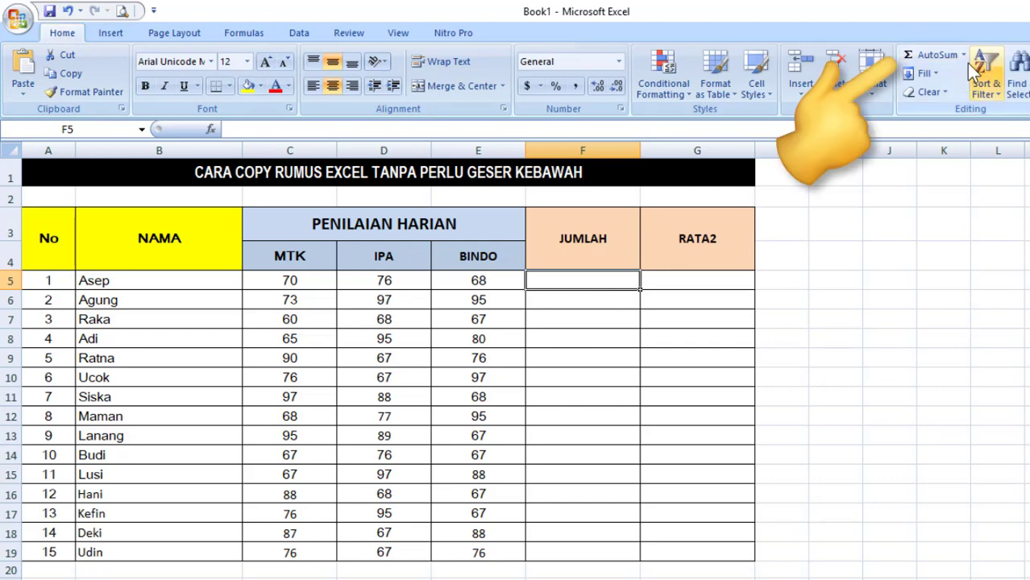
# Step: Insert AutoSum Sum of C5:E5 in F5 and fill it down to F19
pyautogui.click(962, 56)
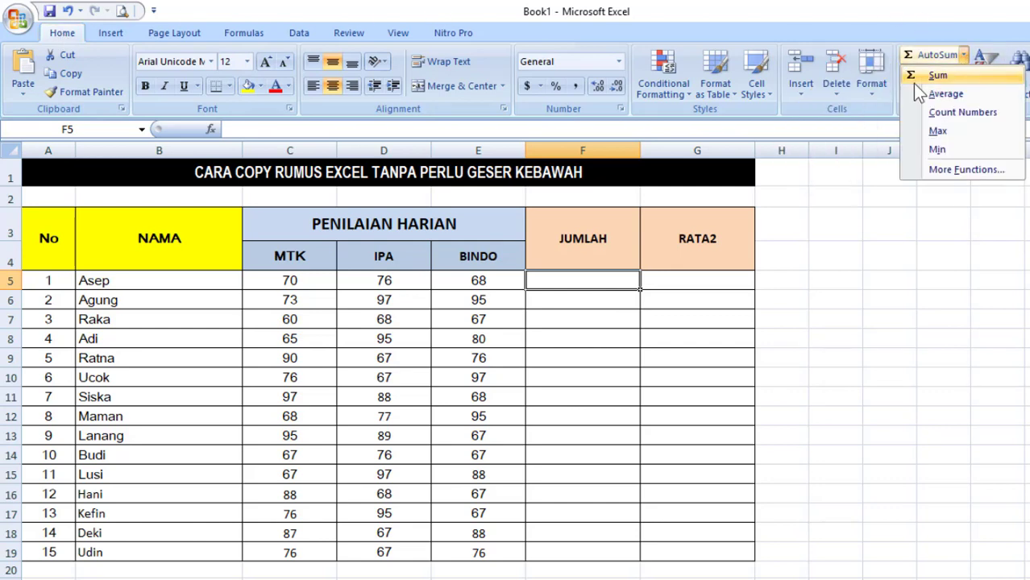
pyautogui.click(935, 76)
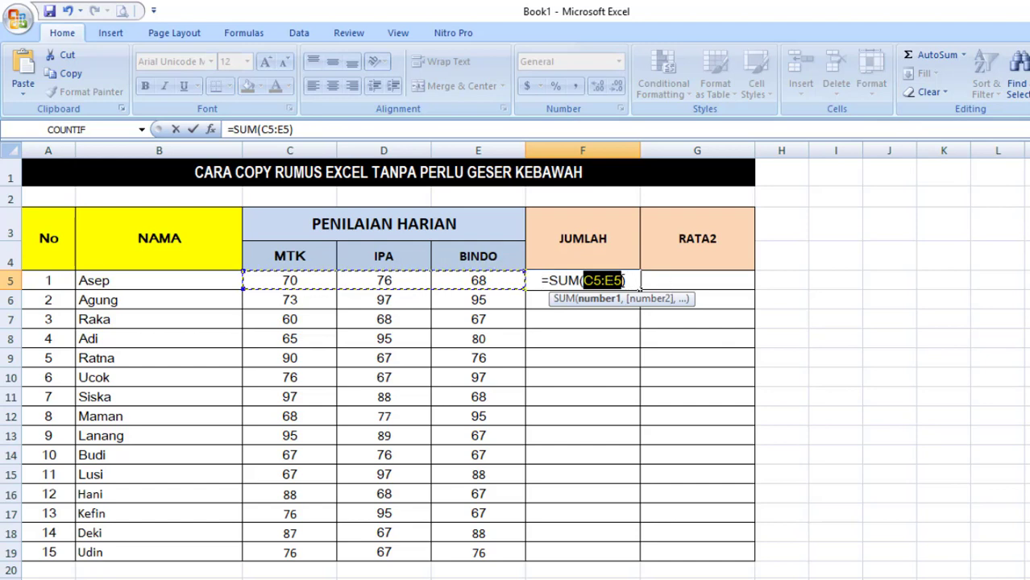
pyautogui.press('Return')
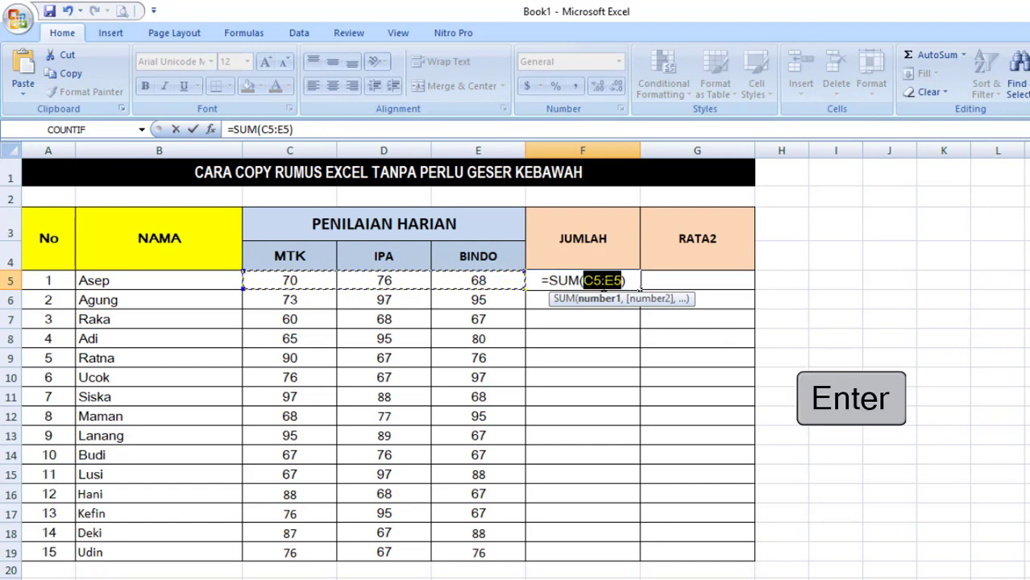
pyautogui.click(601, 284)
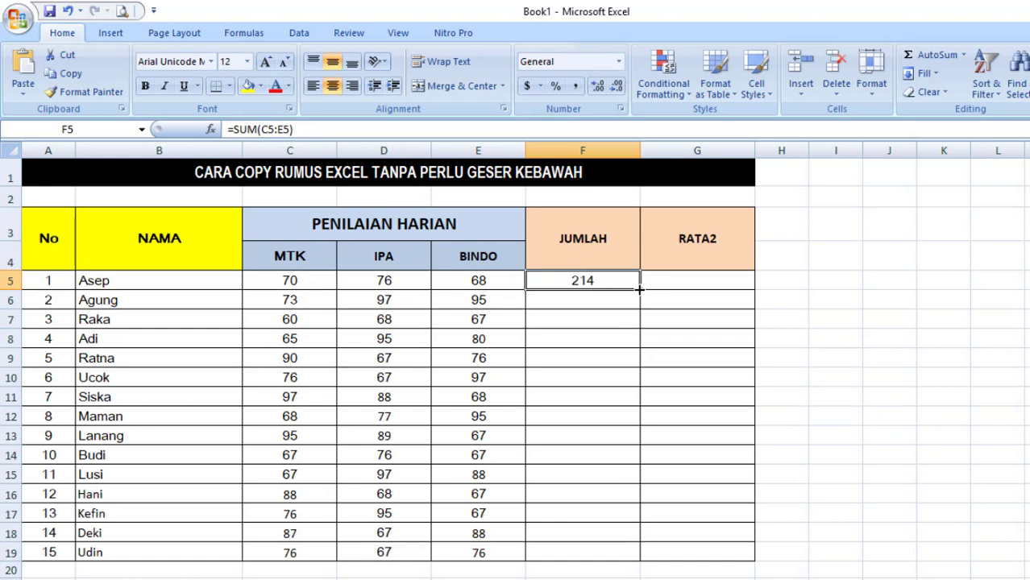
pyautogui.doubleClick(639, 289)
# Step: Enter =AVERAGE(C5:E5) in G5, giving Asep's average of 71.333
pyautogui.click(681, 281)
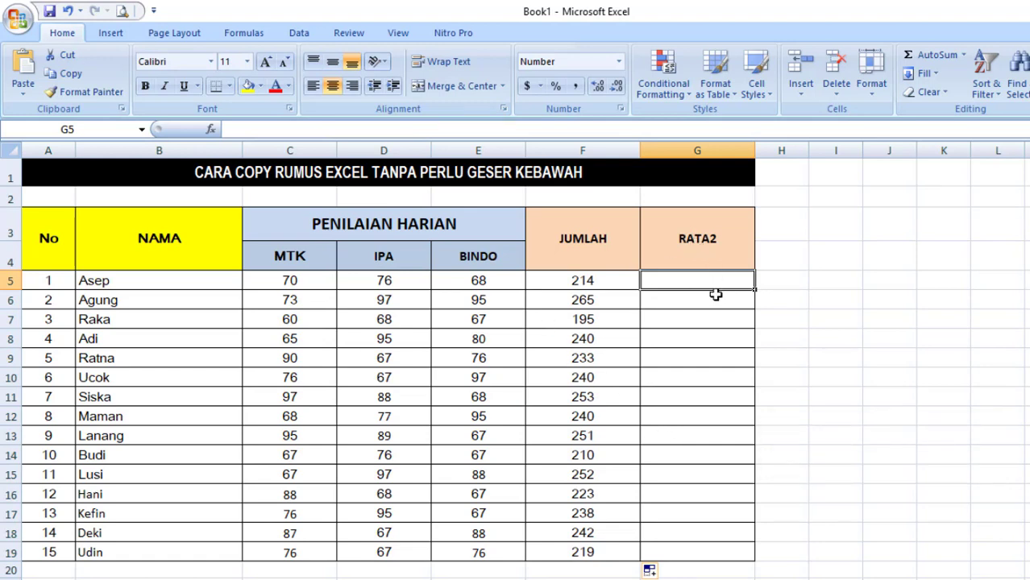
pyautogui.write('=va')
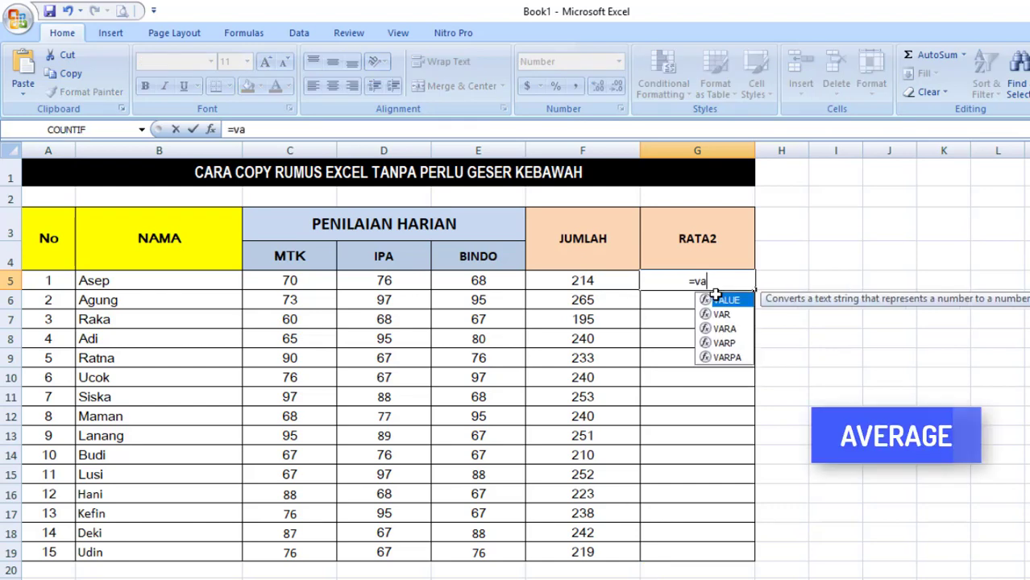
pyautogui.write('r')
pyautogui.press('BackSpace')
pyautogui.press('BackSpace')
pyautogui.press('BackSpace')
pyautogui.write('a')
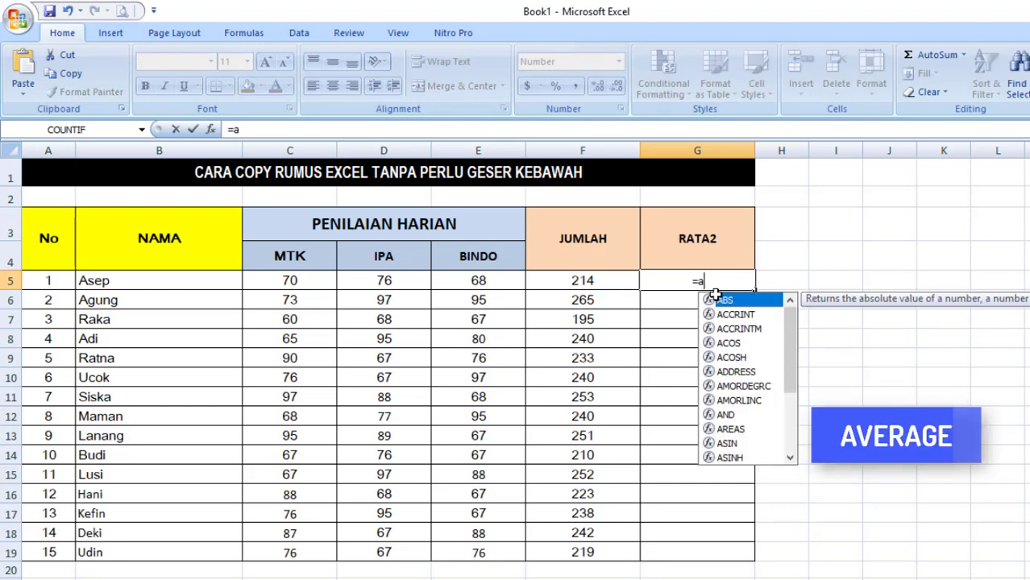
pyautogui.write('verage')
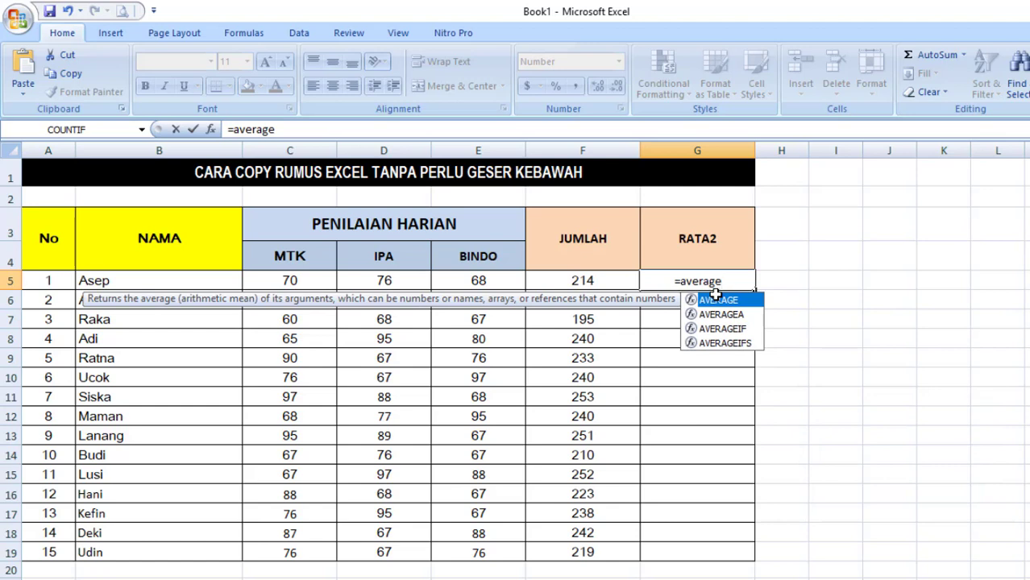
pyautogui.write('(')
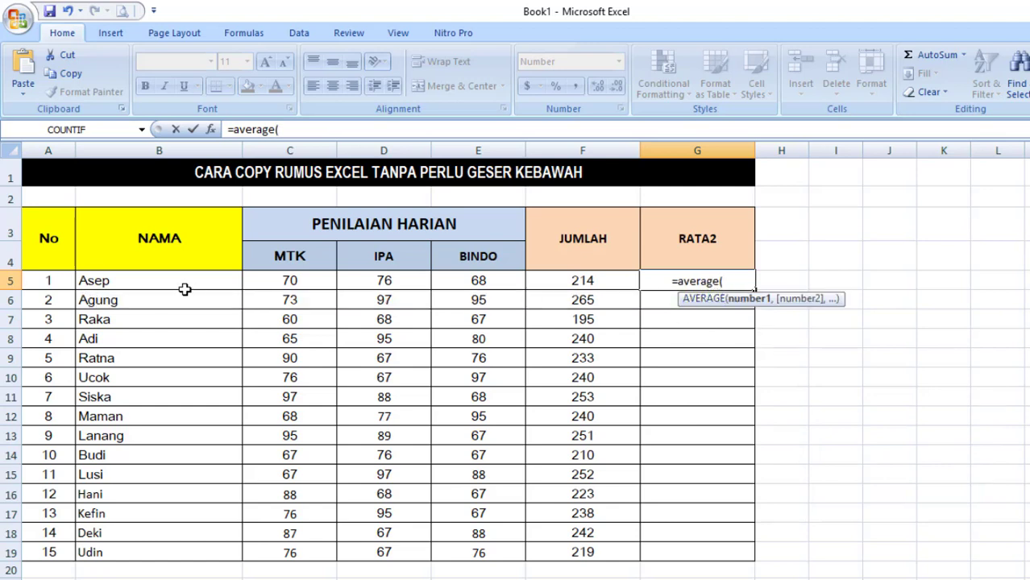
pyautogui.moveTo(300, 281); pyautogui.dragTo(516, 283)
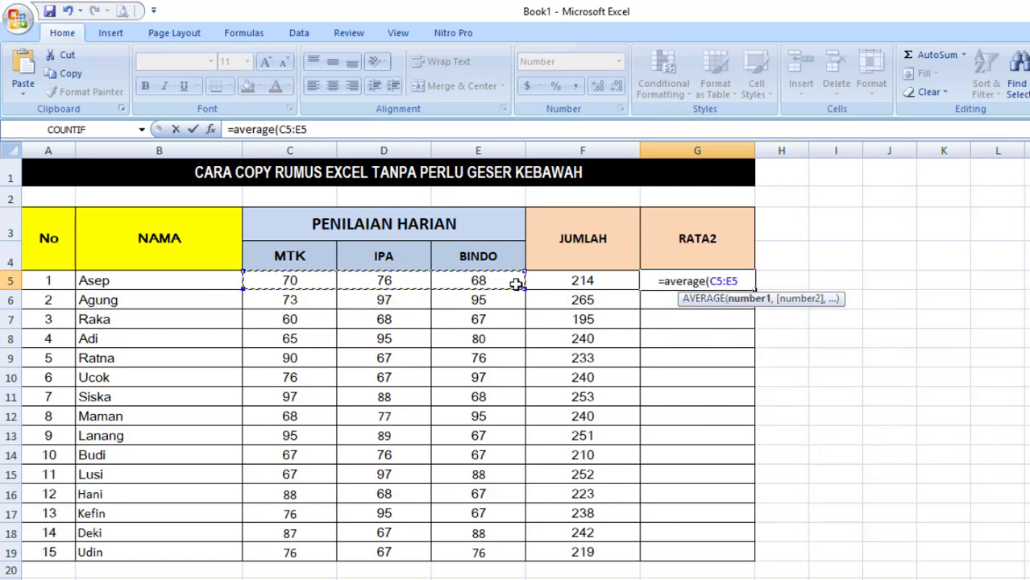
pyautogui.write(')')
pyautogui.press('Return')
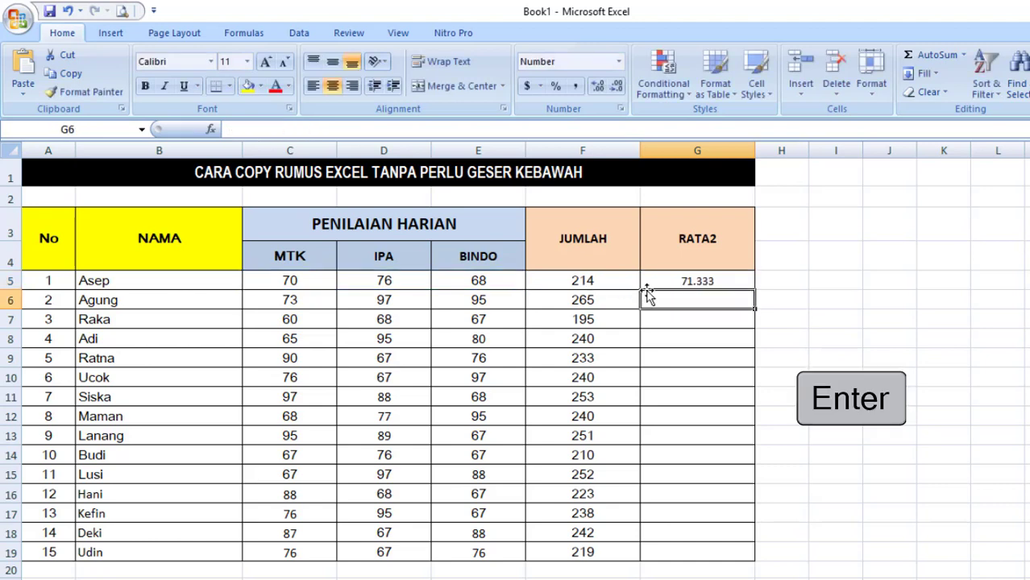
# Step: Fill the G5 average down to G19, then delete all of G5:G19
pyautogui.click(705, 278)
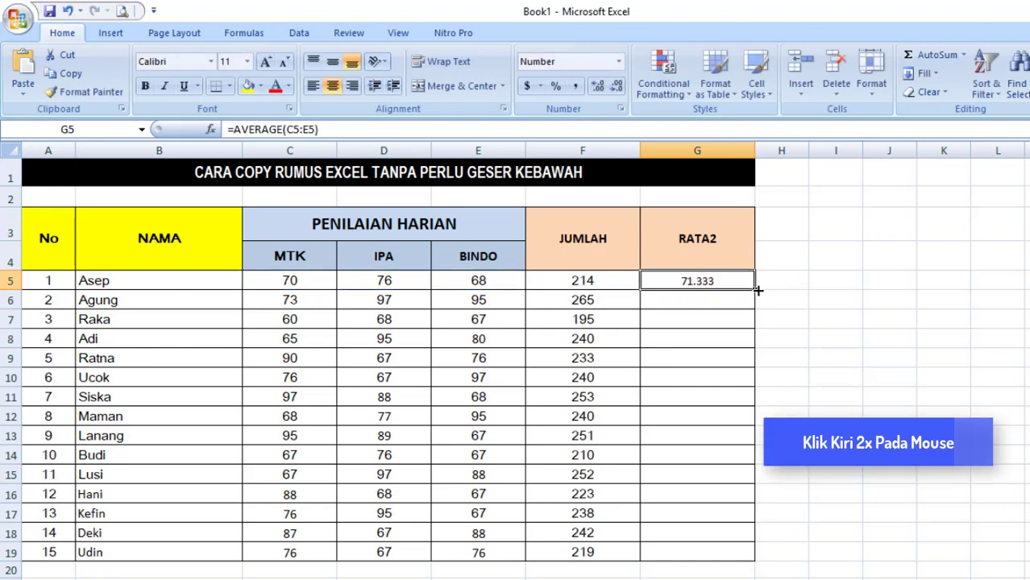
pyautogui.doubleClick(756, 289)
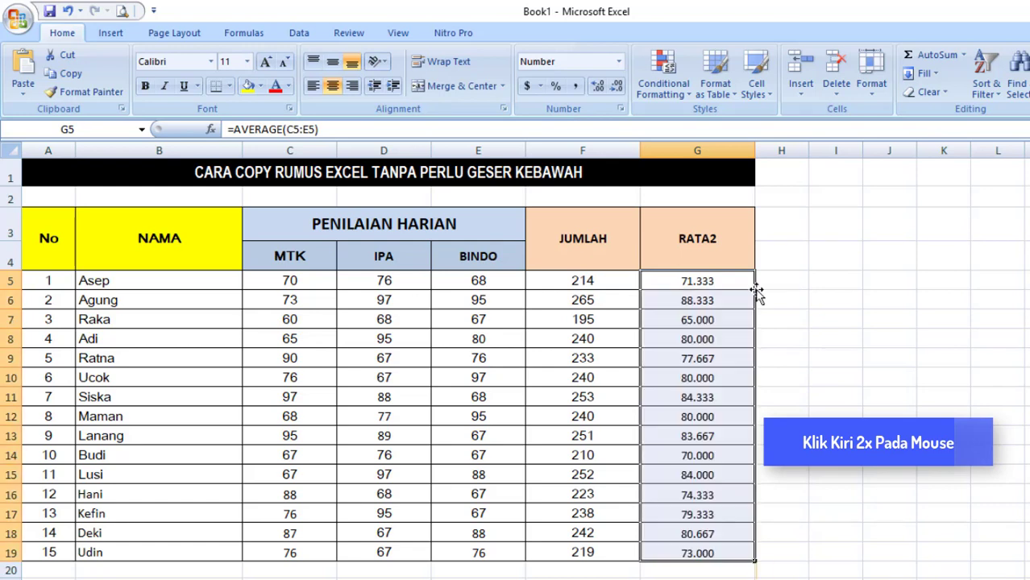
pyautogui.click(733, 555)
pyautogui.moveTo(732, 556); pyautogui.dragTo(703, 278)
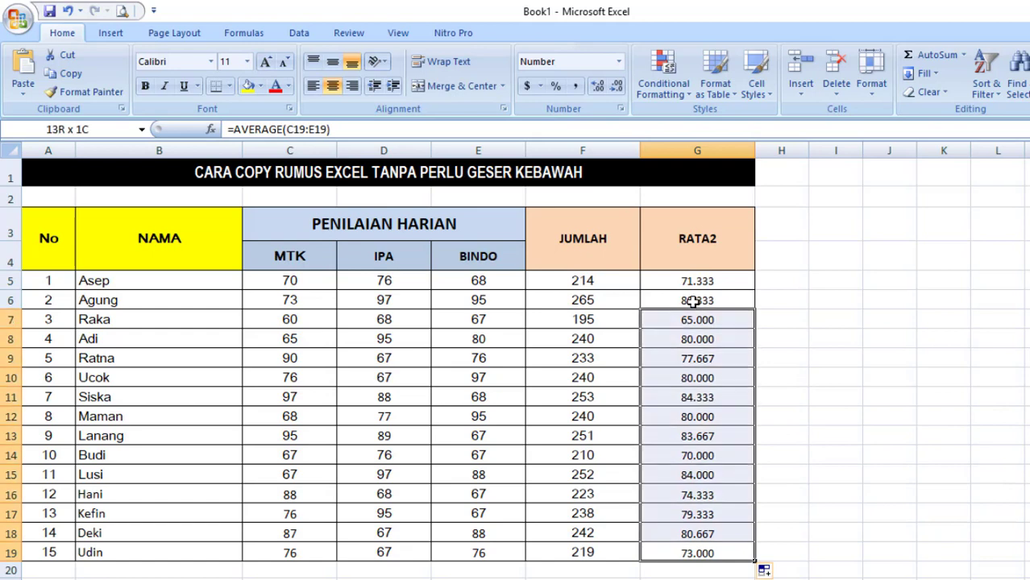
pyautogui.press('Delete')
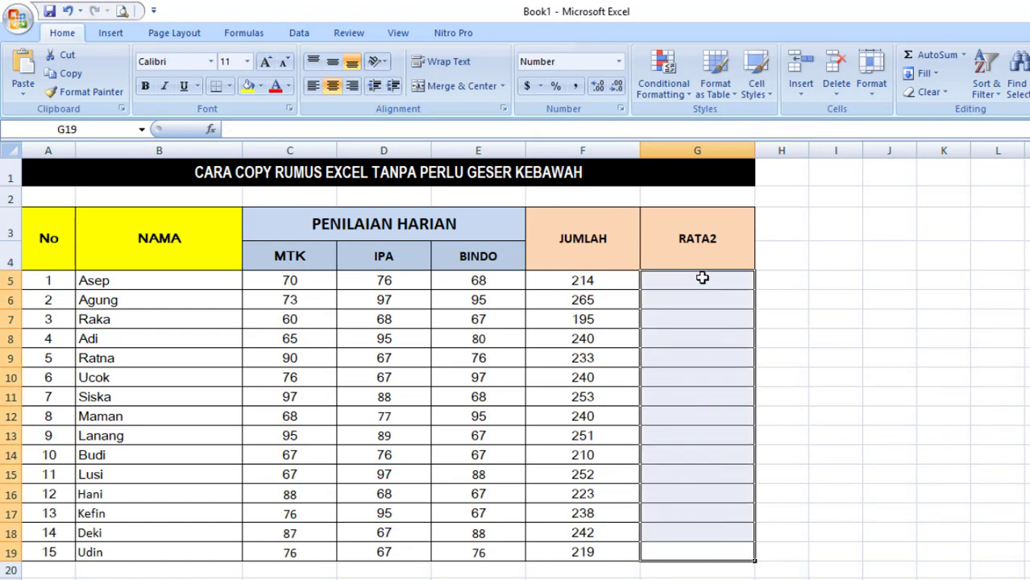
# Step: Insert an AutoSum Average over C5:E5 in G5, showing 71.333
pyautogui.click(702, 278)
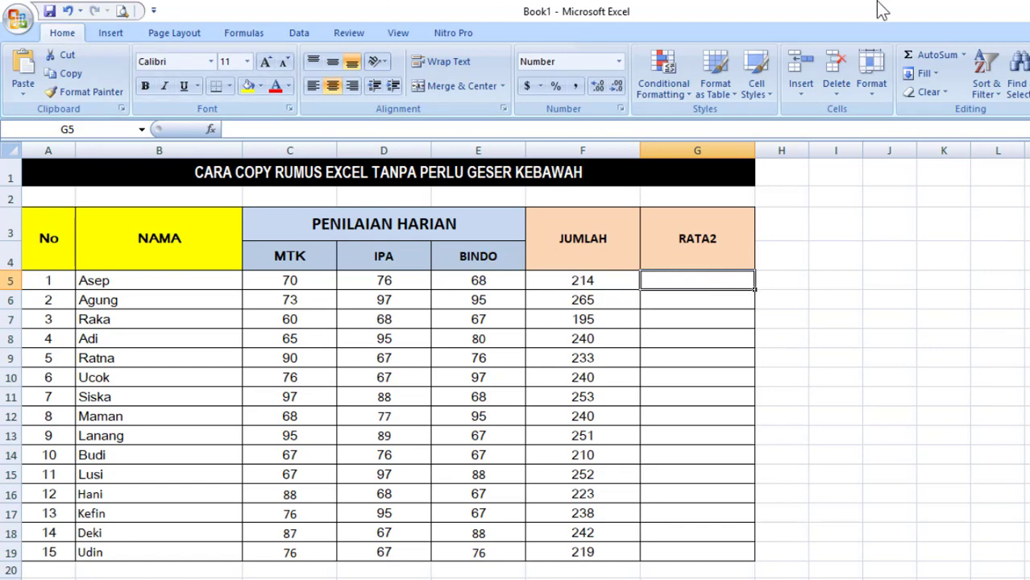
pyautogui.click(964, 56)
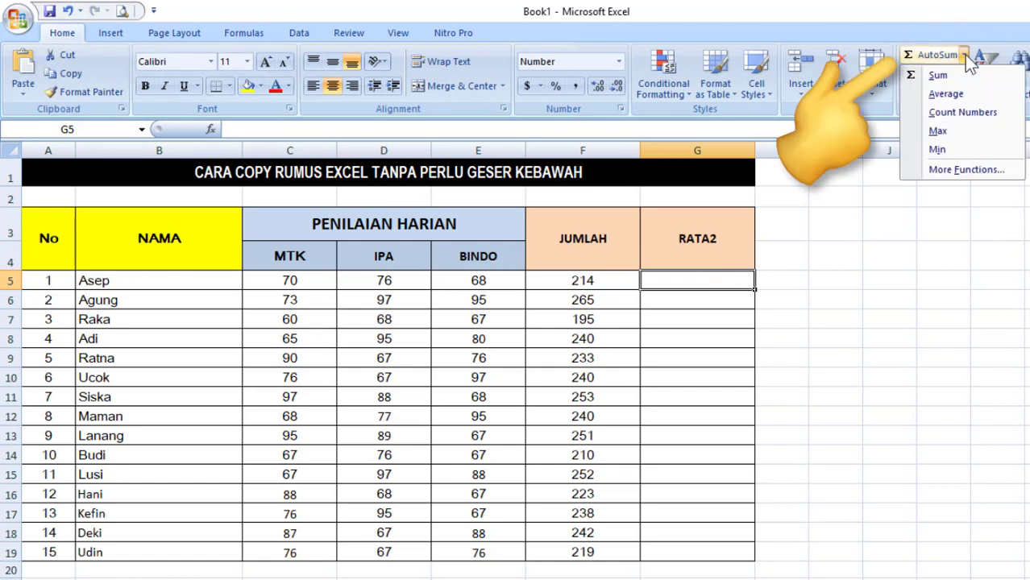
pyautogui.click(961, 96)
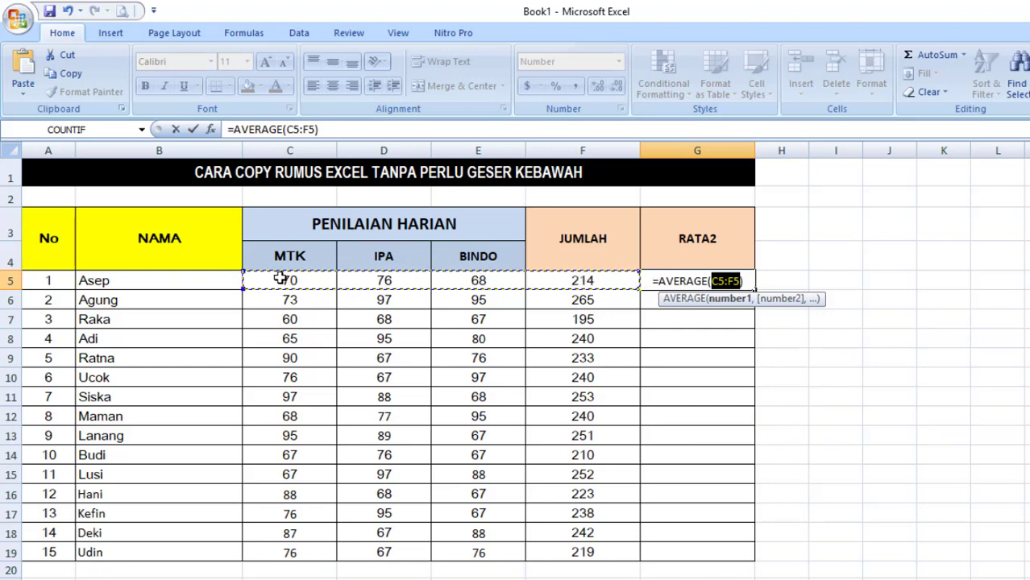
pyautogui.moveTo(279, 279); pyautogui.dragTo(486, 278)
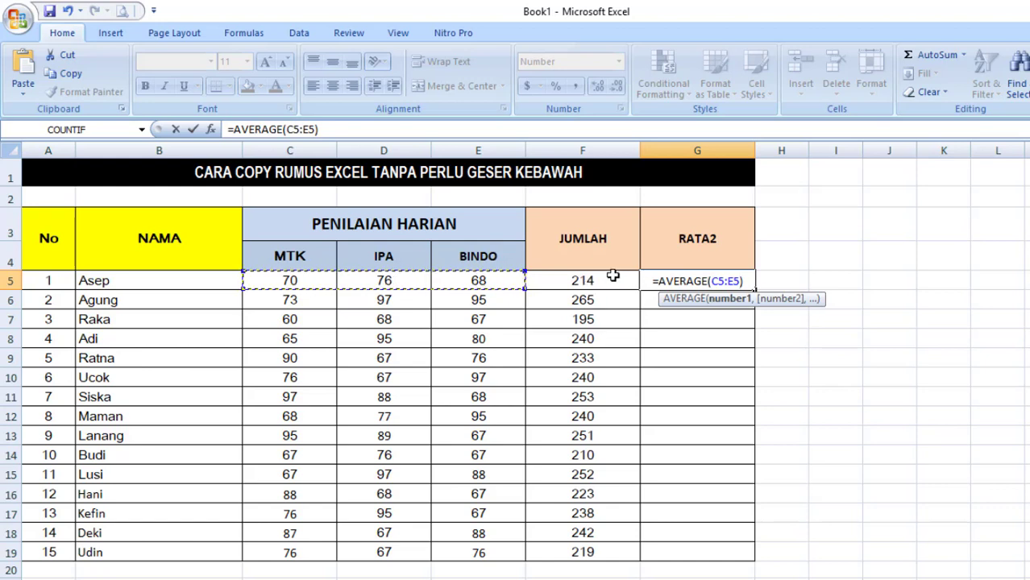
pyautogui.press('Return')
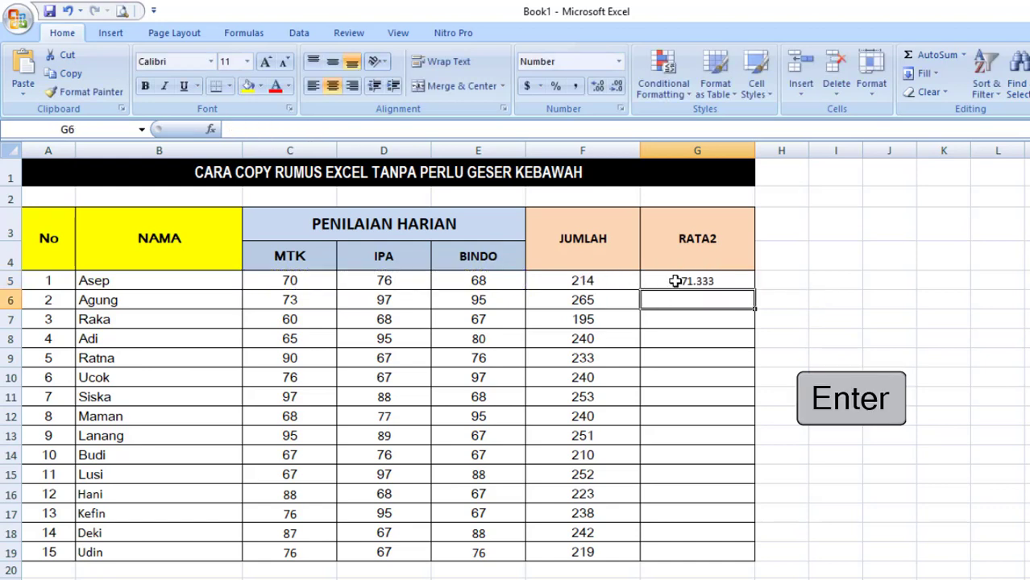
# Step: Copy G5's AVERAGE formula down to G19 and select G5:G19
pyautogui.click(683, 282)
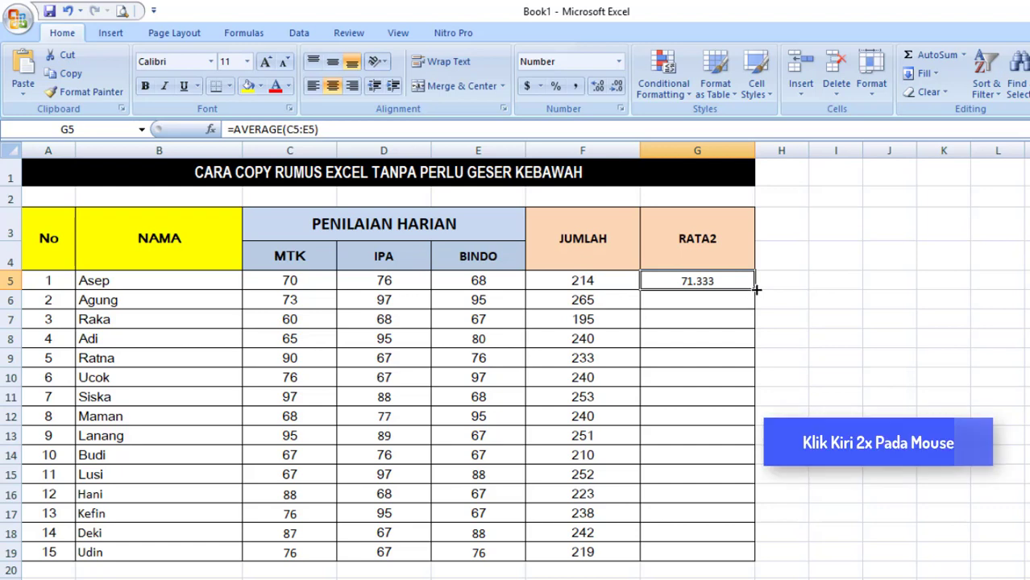
pyautogui.doubleClick(755, 288)
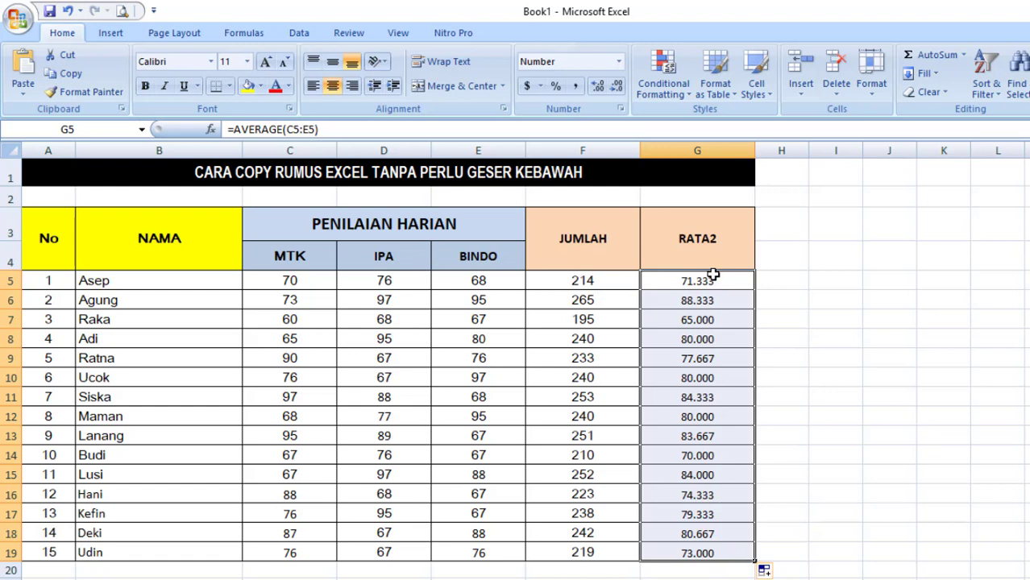
pyautogui.click(713, 279)
pyautogui.moveTo(714, 282); pyautogui.dragTo(713, 553)
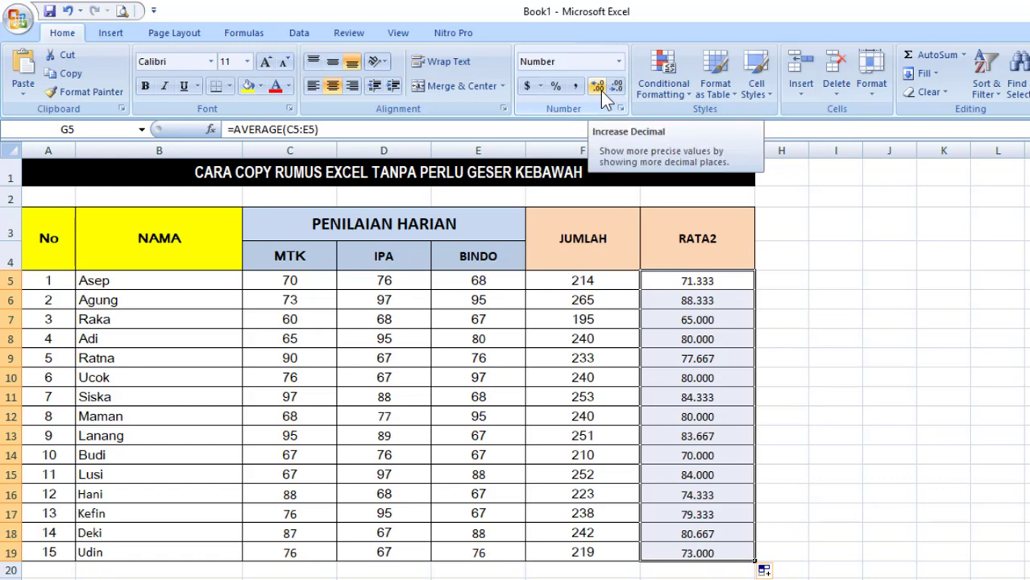
# Step: Reduce G5:G19 to zero decimal places so averages show 71 through 73
pyautogui.click(601, 91)
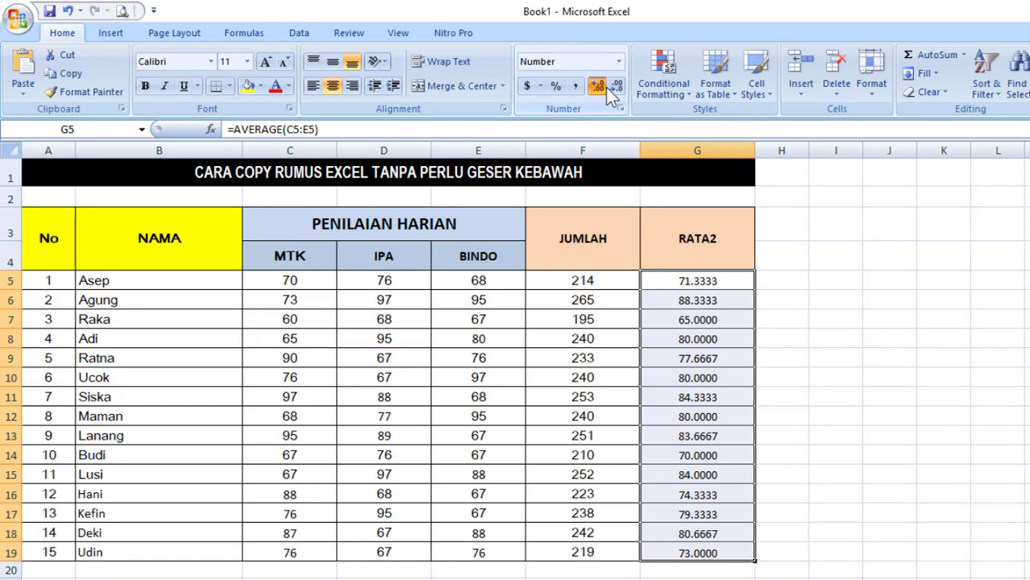
pyautogui.click(605, 87)
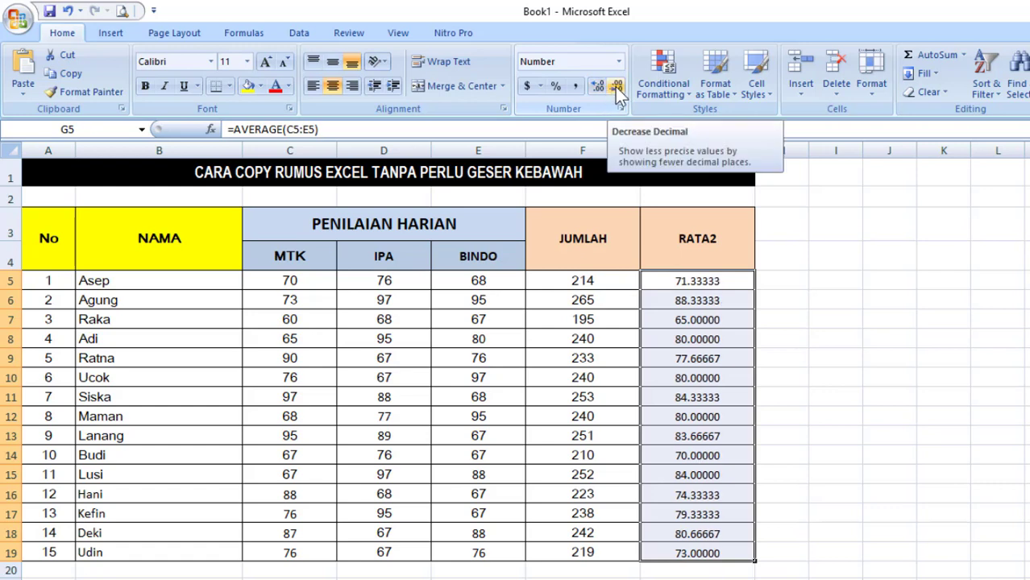
pyautogui.click(614, 87)
pyautogui.click(615, 87)
pyautogui.click(615, 87)
pyautogui.click(615, 87)
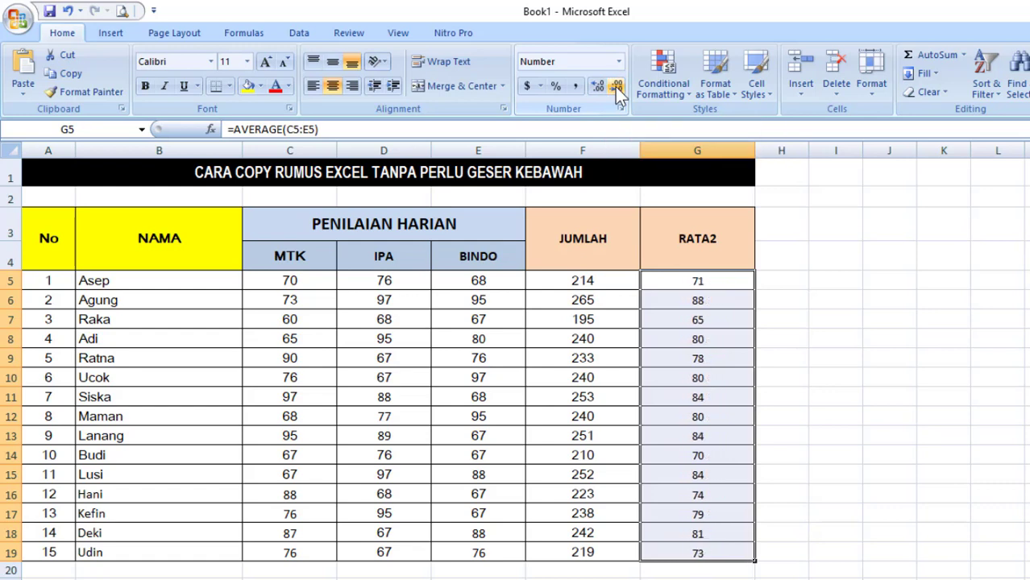
pyautogui.click(729, 512)
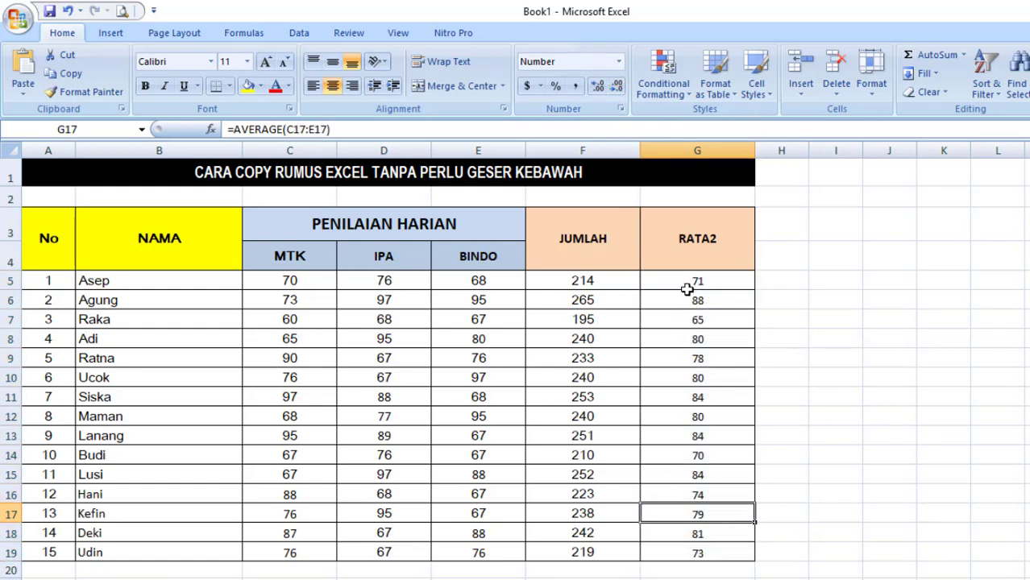
pyautogui.moveTo(686, 289); pyautogui.dragTo(684, 535)
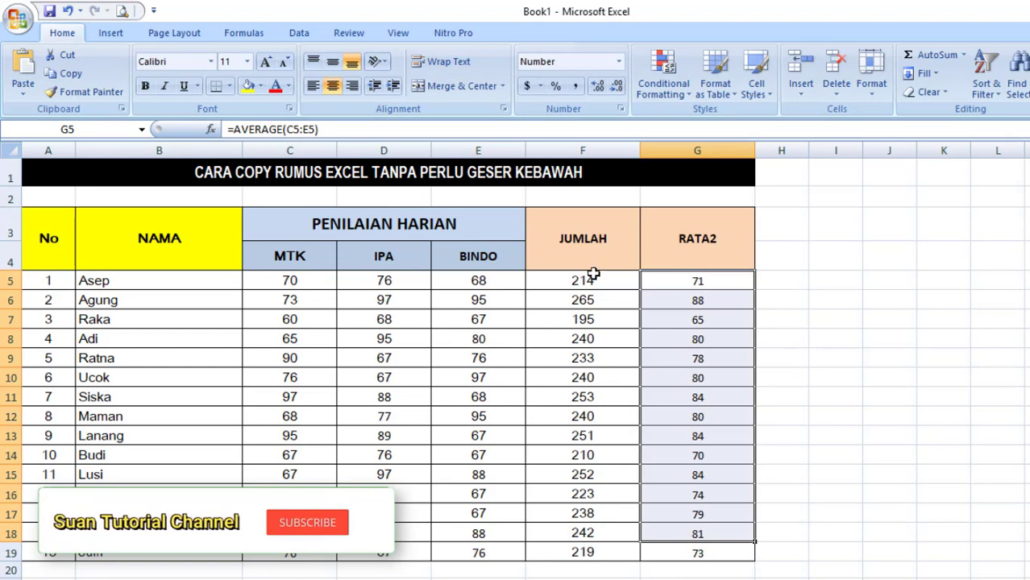
pyautogui.moveTo(590, 286); pyautogui.dragTo(582, 553)
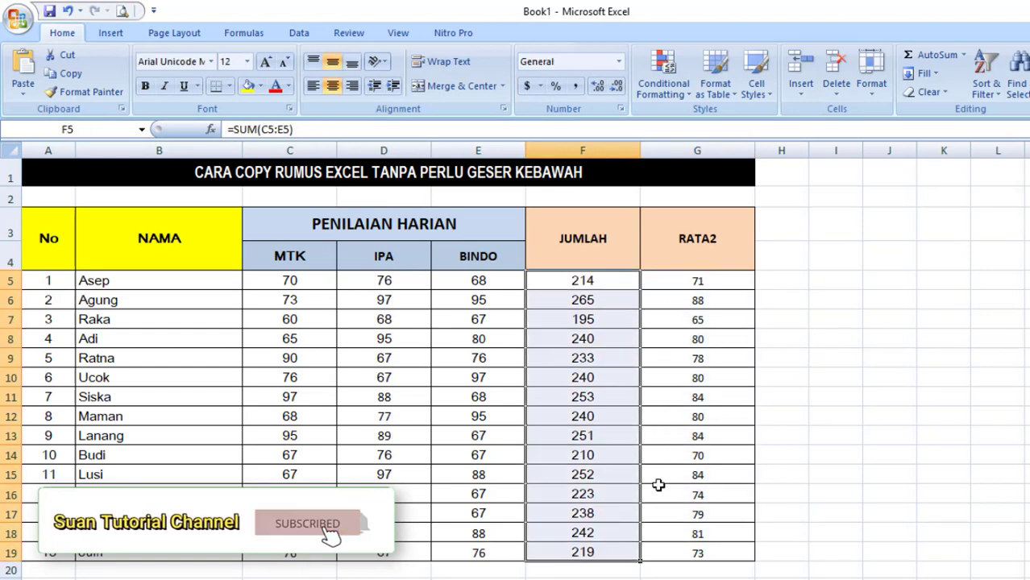
pyautogui.click(699, 284)
pyautogui.moveTo(701, 309); pyautogui.dragTo(698, 554)
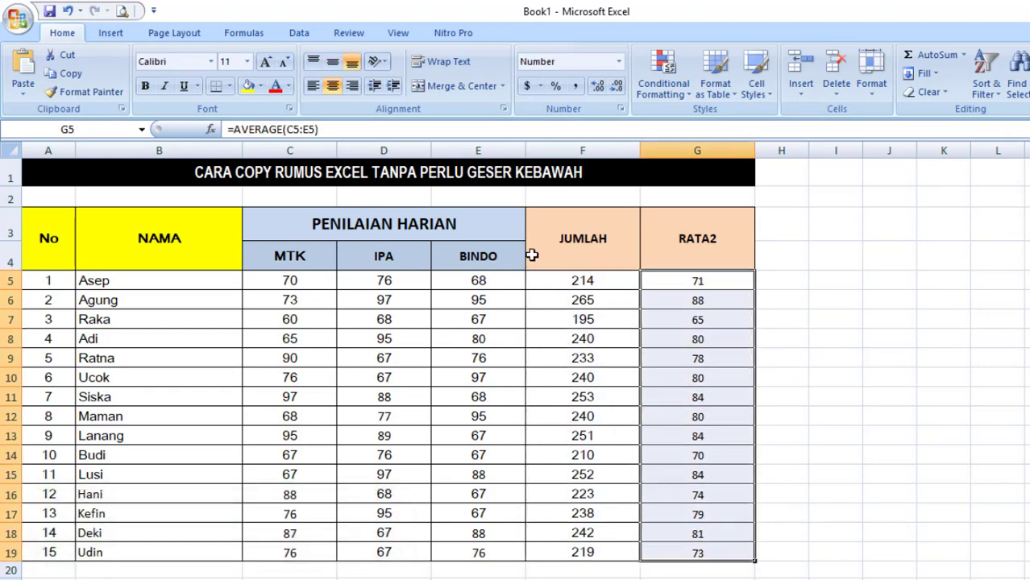